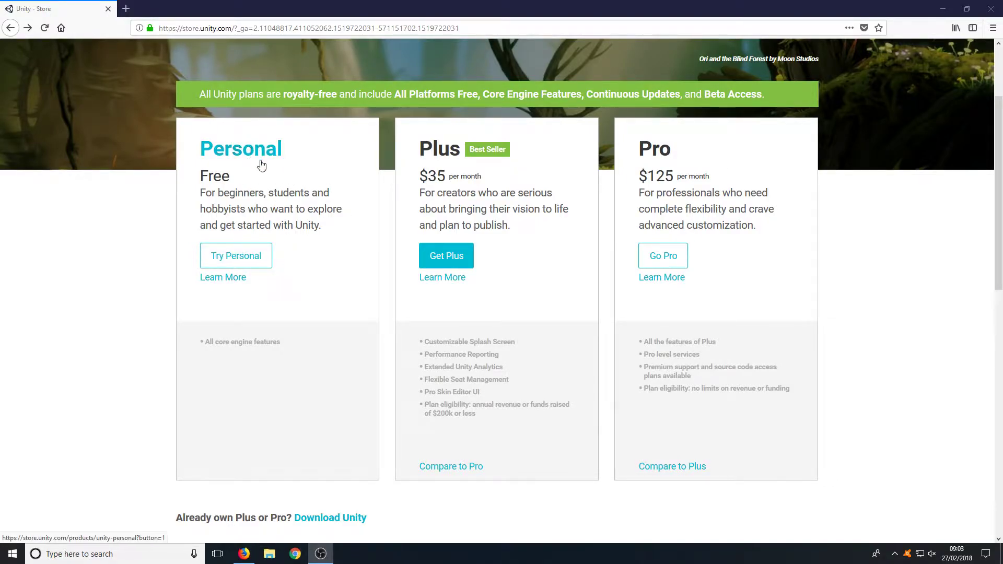
# Choose the free Personal plan, accept its eligibility terms and download the Unity installer for Windows.
pyautogui.click(255, 261)
pyautogui.scroll(-5, 287, 259)
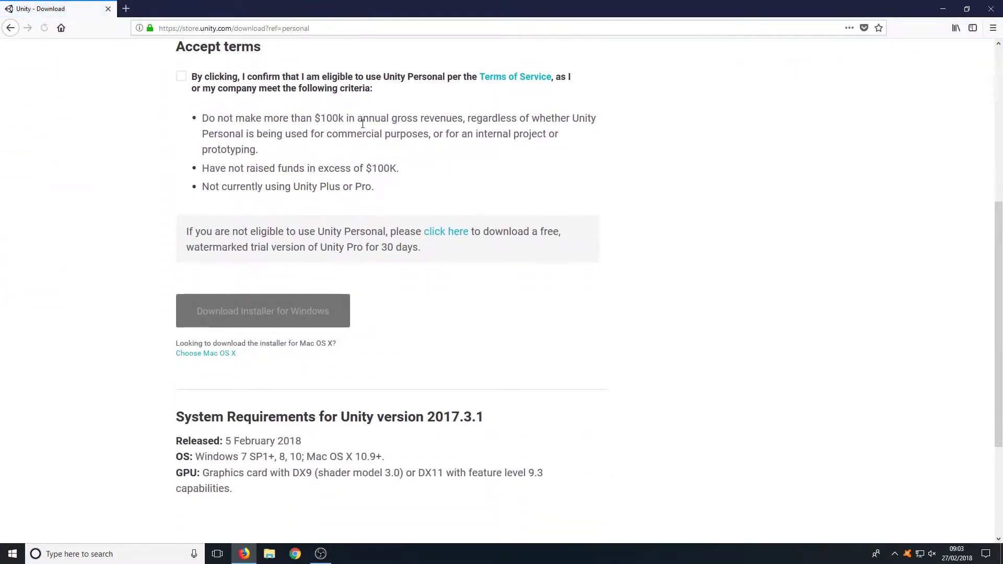
pyautogui.click(181, 77)
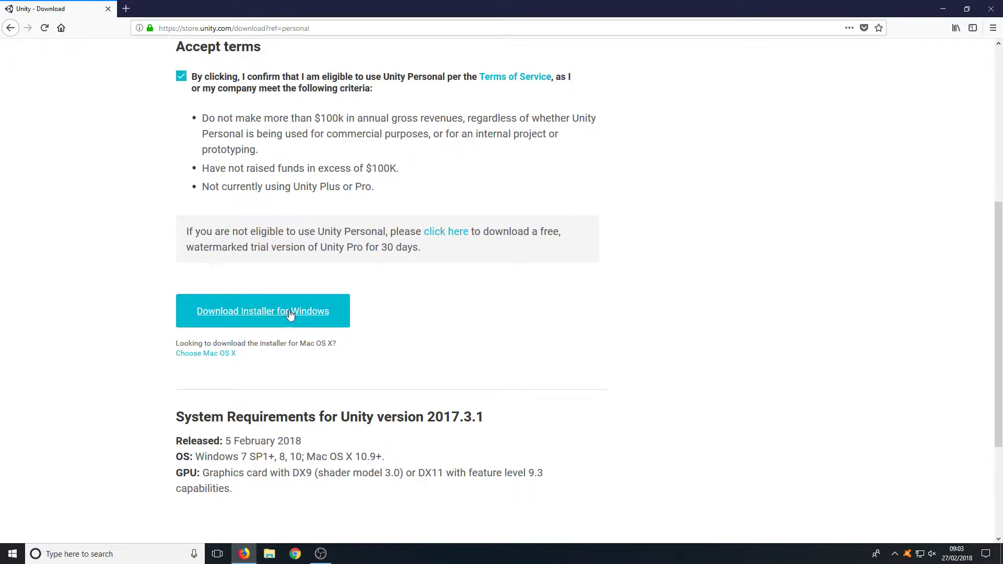
pyautogui.click(290, 314)
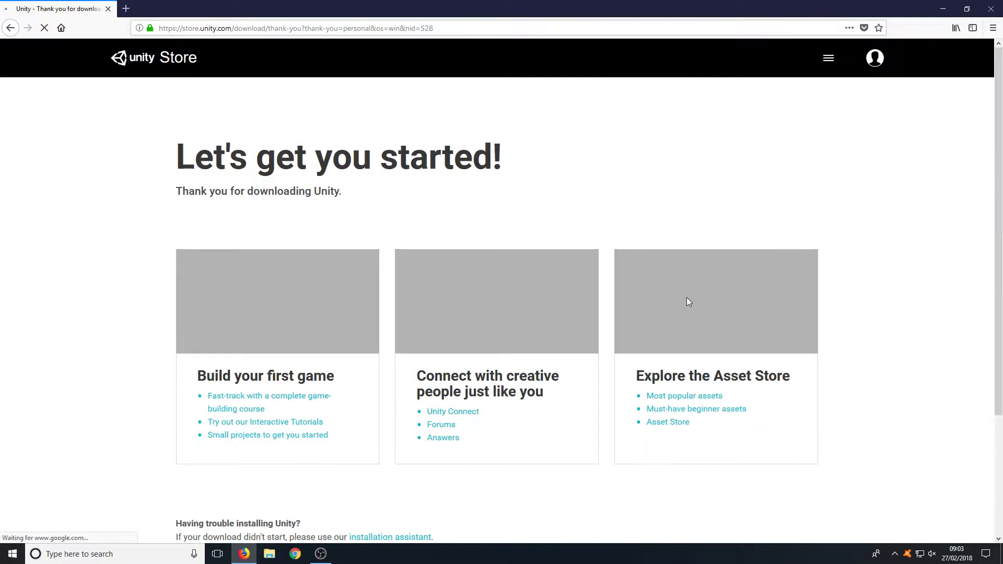
pyautogui.click(431, 199)
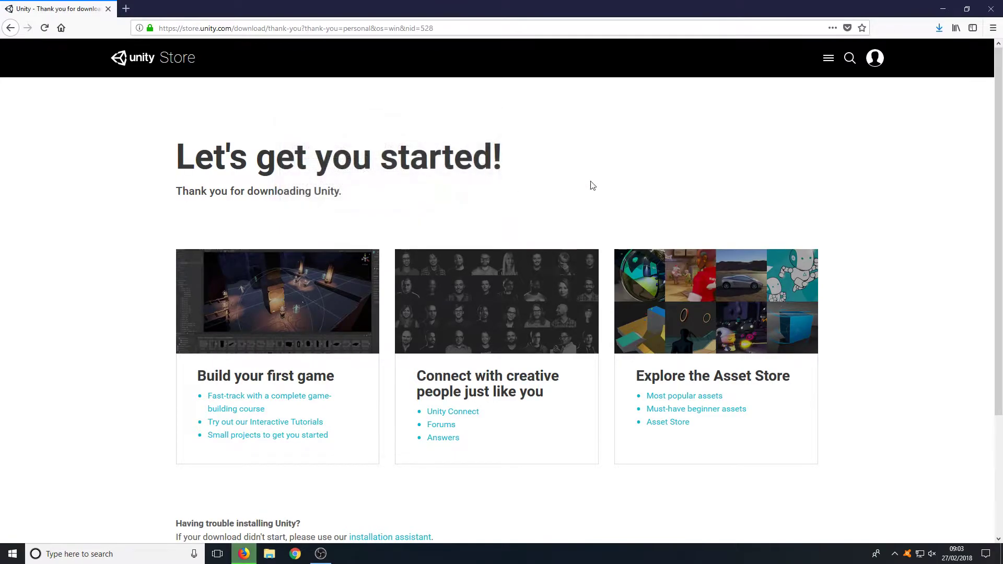
# Open the downloaded Unity Download Assistant and accept its license agreement.
pyautogui.click(938, 29)
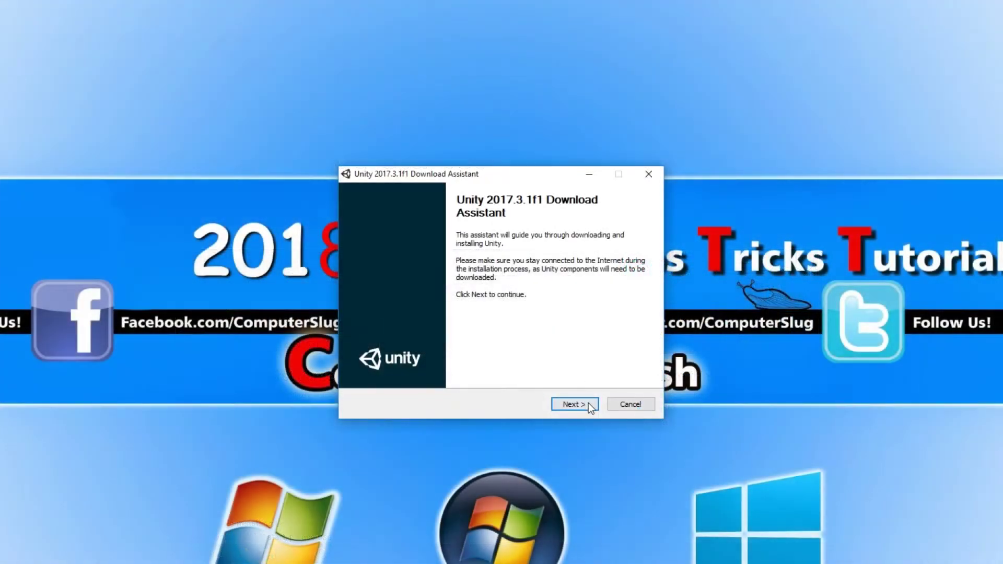
pyautogui.click(588, 403)
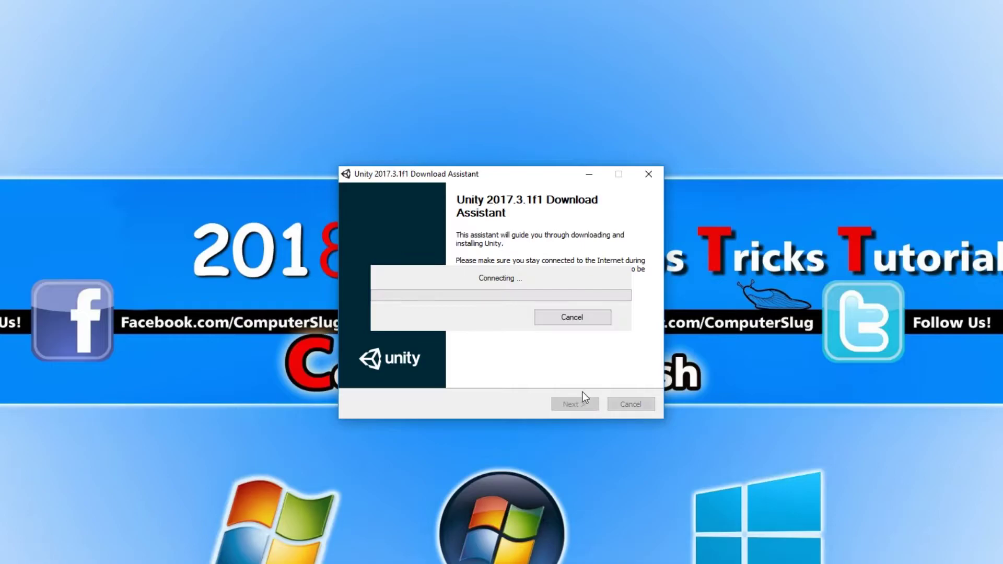
pyautogui.click(440, 365)
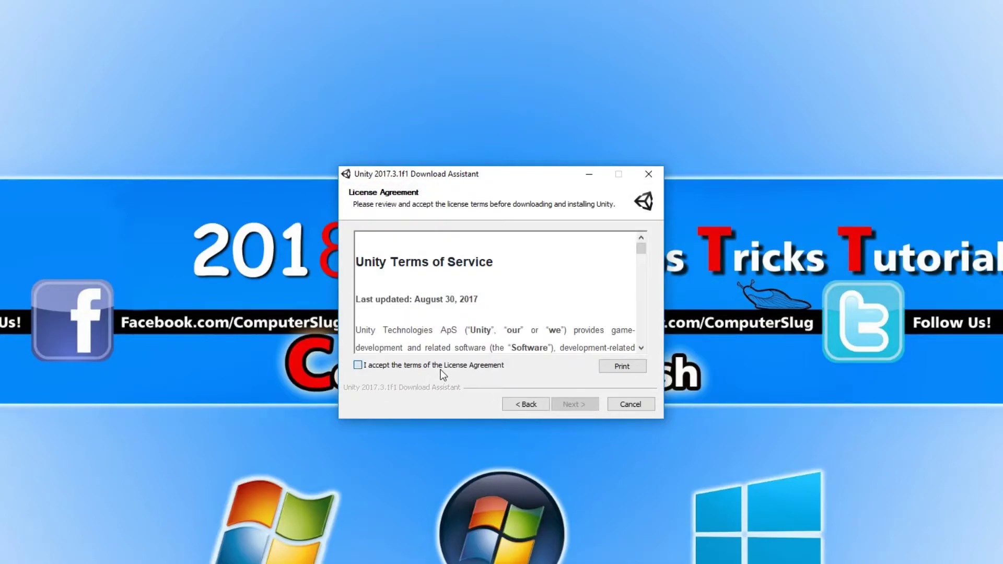
pyautogui.click(569, 401)
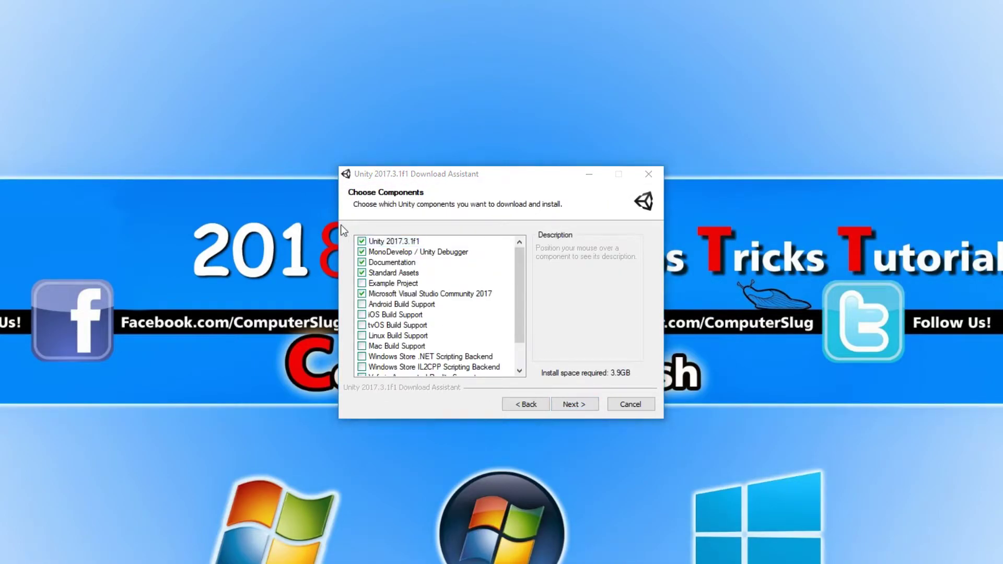
# Add Android Build Support and iOS Build Support to the components being installed.
pyautogui.click(361, 304)
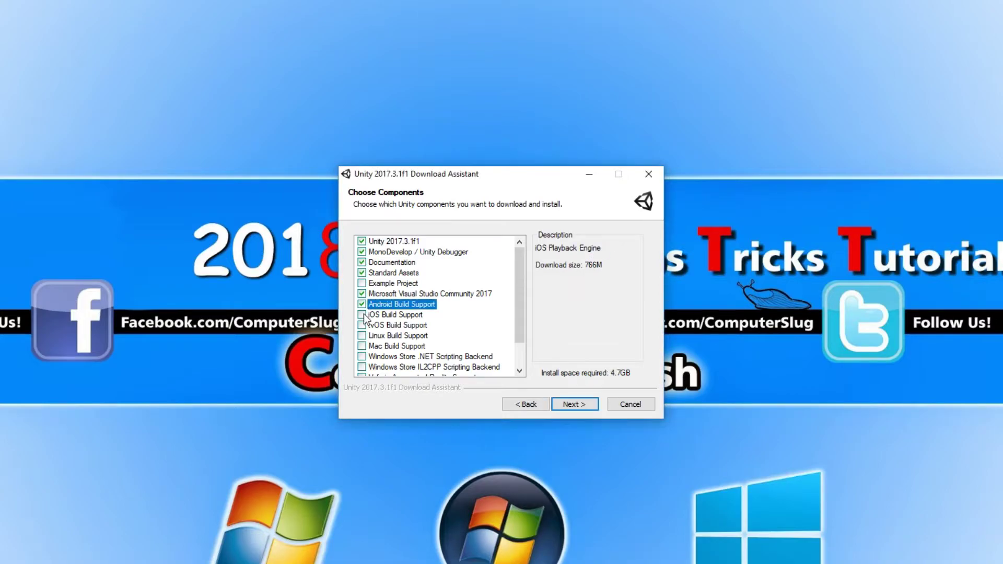
pyautogui.click(361, 314)
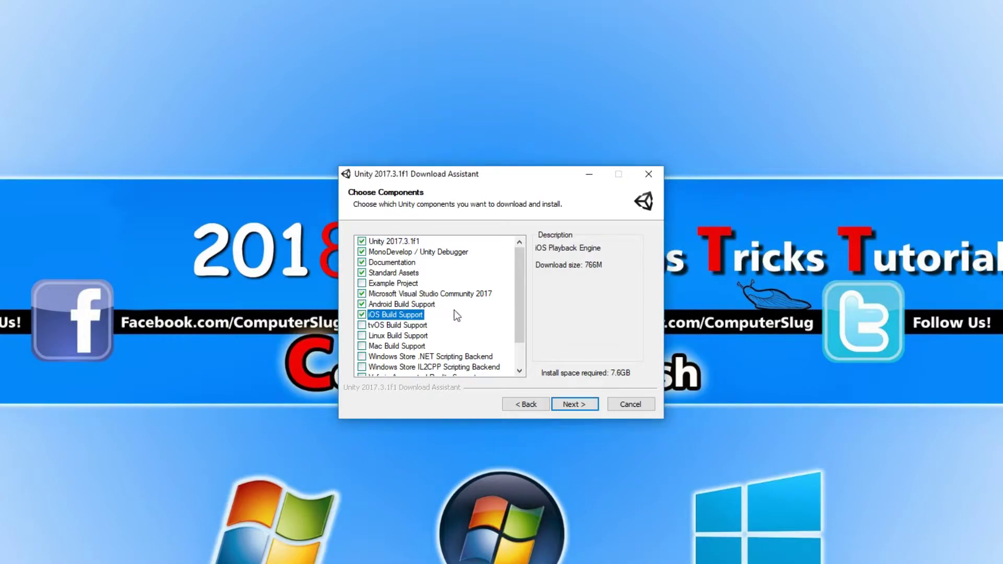
pyautogui.click(594, 401)
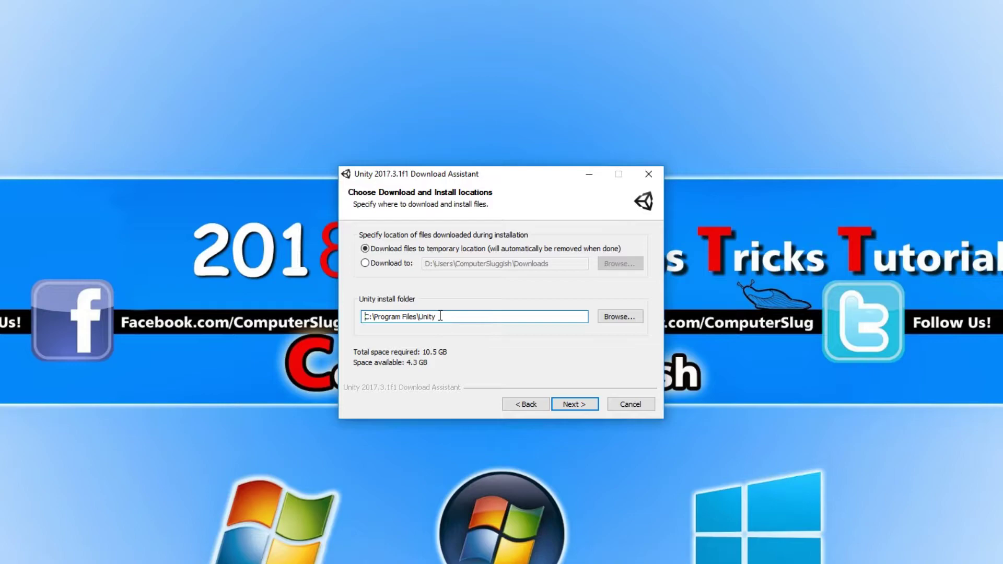
# Set the Unity install folder to E:\Program Files\Unity and carry out the installation.
pyautogui.press('Delete')
pyautogui.write('E')
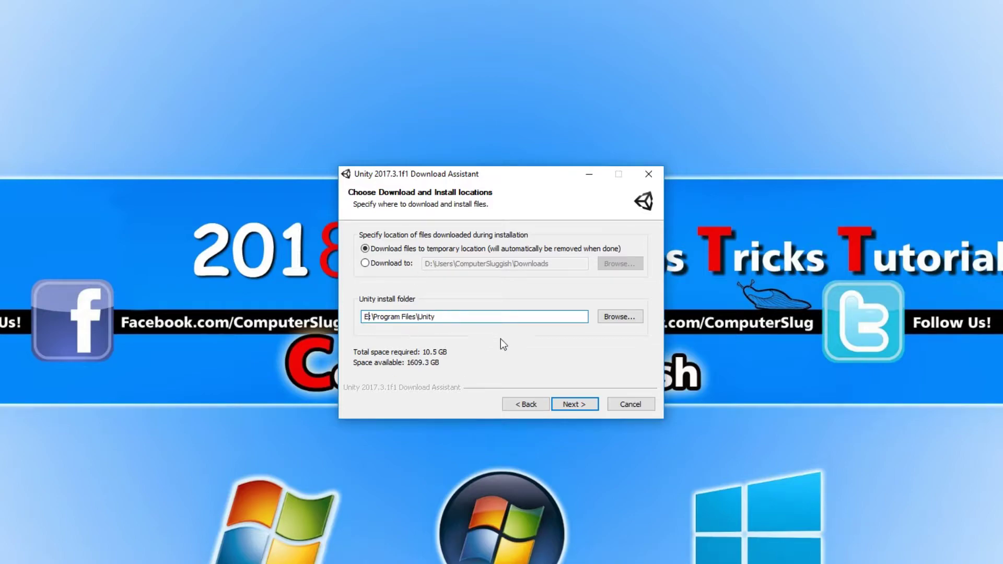
pyautogui.click(571, 408)
pyautogui.click(480, 365)
pyautogui.click(571, 409)
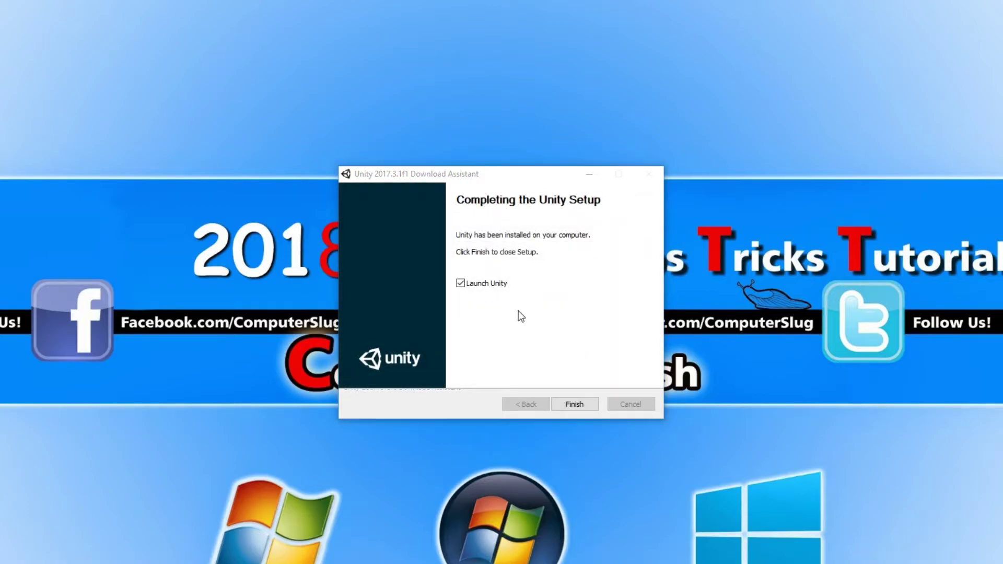
# Finish the setup by launching Unity, and choose the Unity Personal license for non-professional use.
pyautogui.click(578, 404)
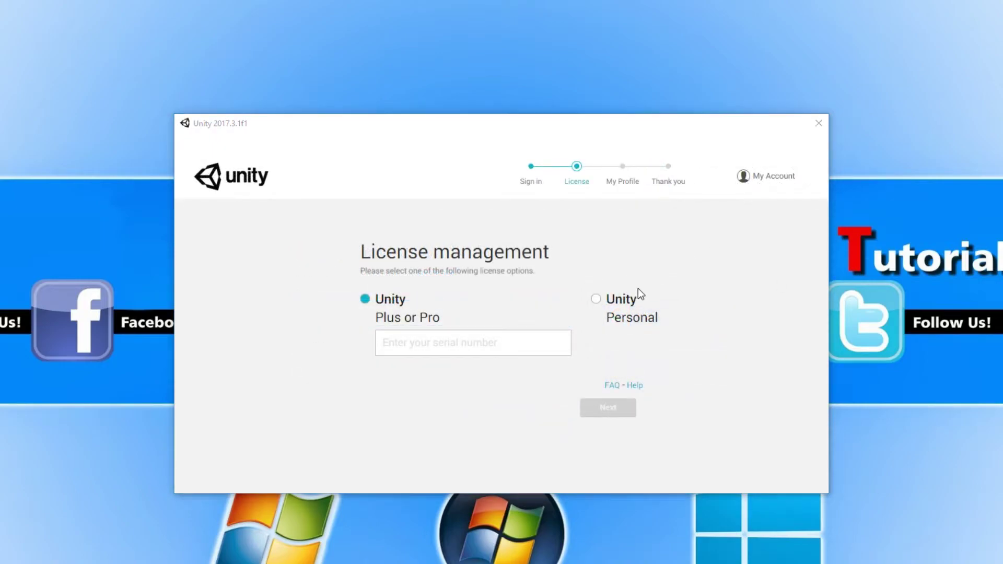
pyautogui.click(595, 300)
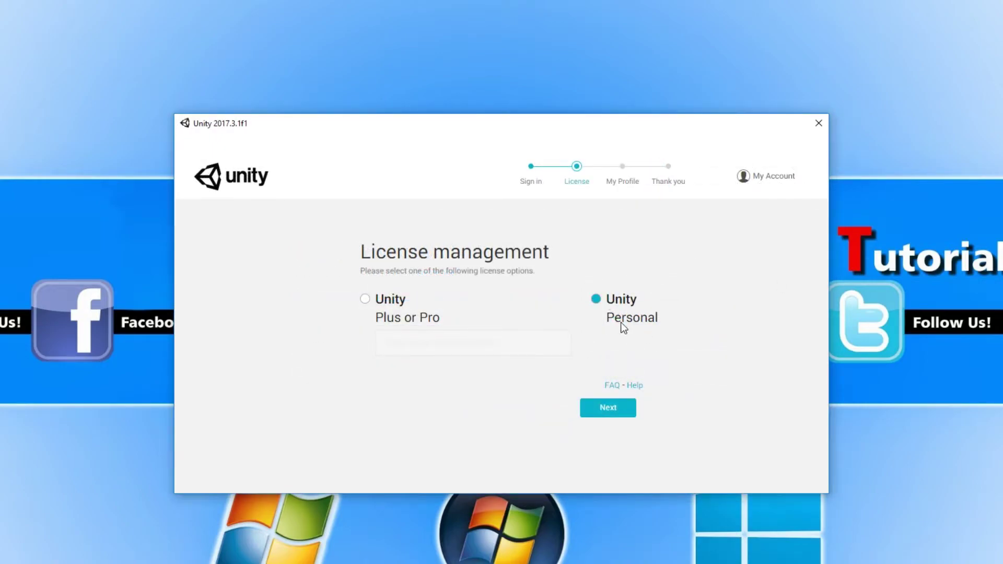
pyautogui.click(602, 413)
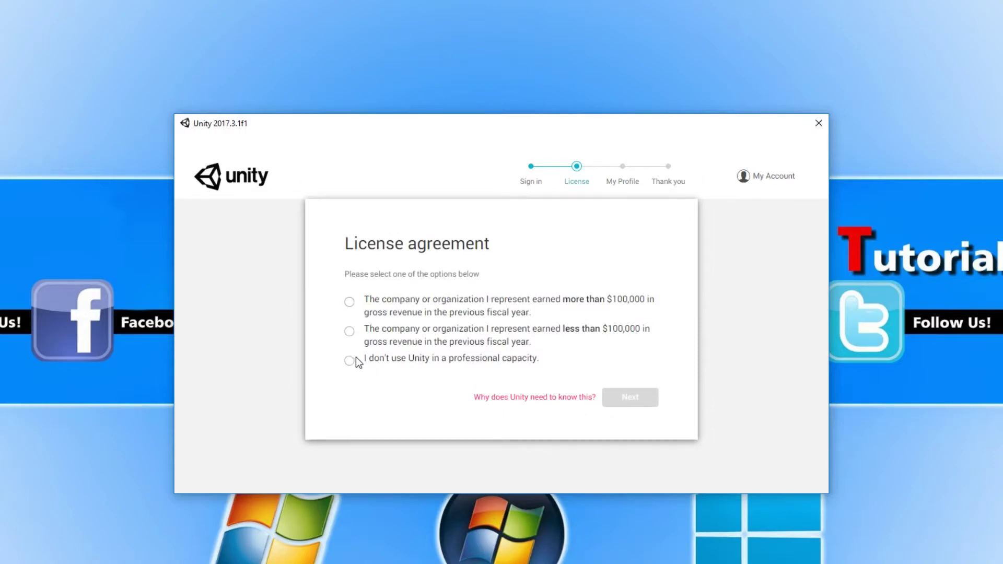
pyautogui.click(477, 359)
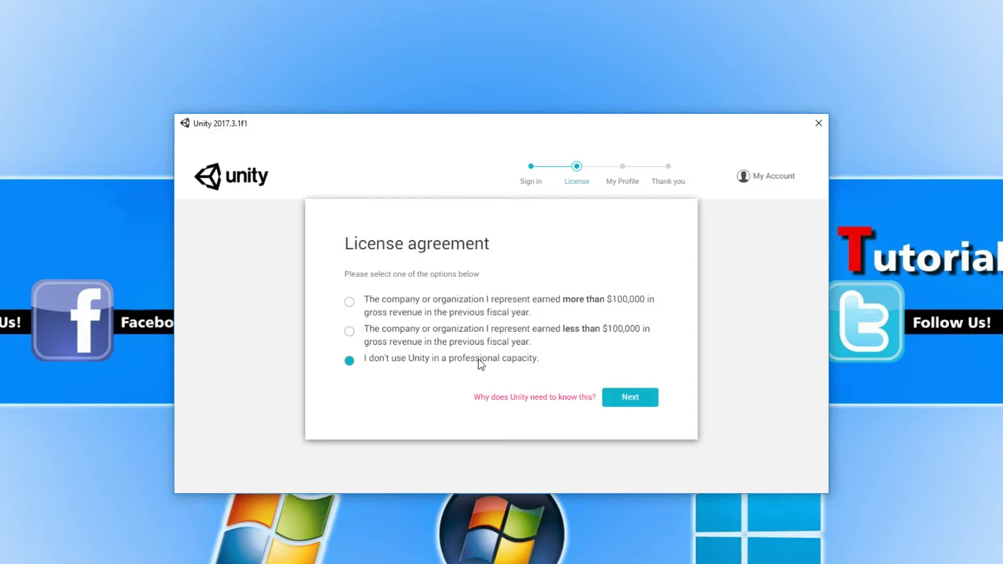
pyautogui.click(640, 402)
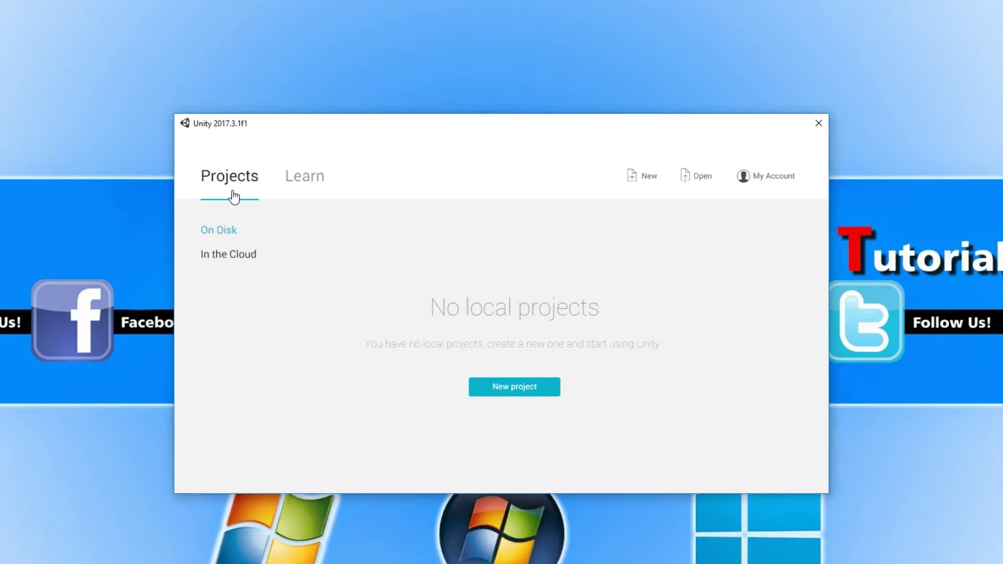
# Find the 2D Roguelike project among the Learn section's tutorial projects and start it.
pyautogui.click(298, 187)
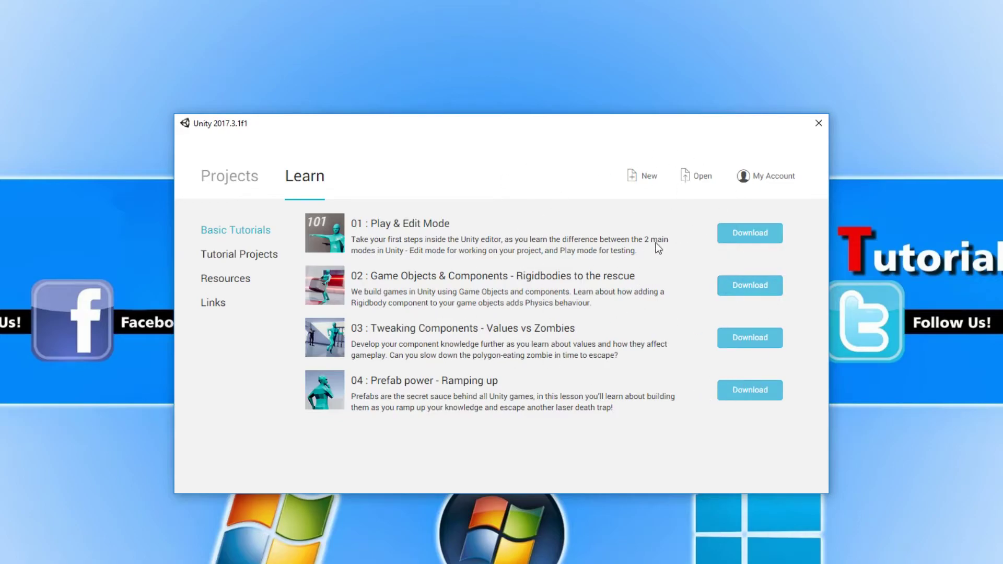
pyautogui.click(259, 260)
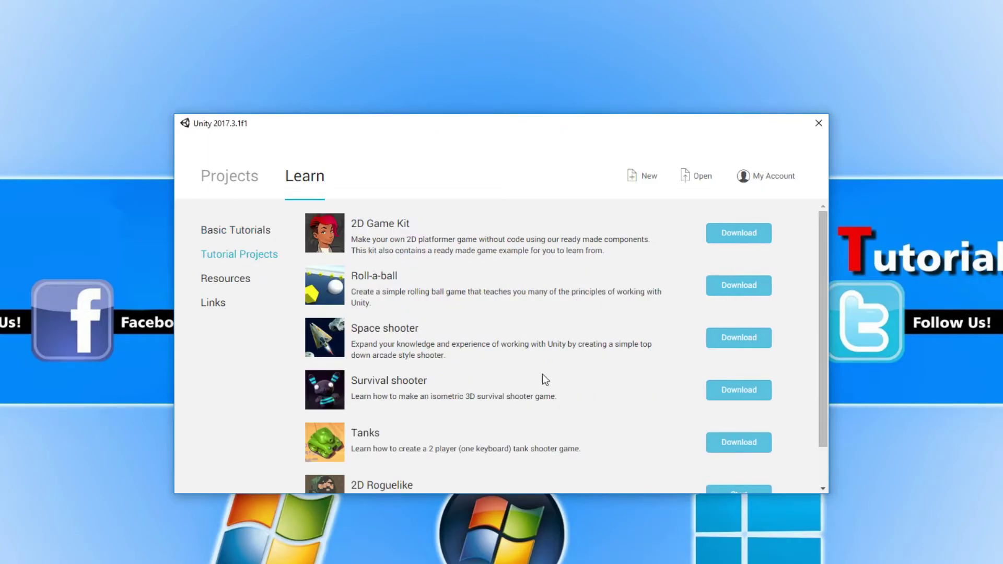
pyautogui.scroll(-1, 664, 365)
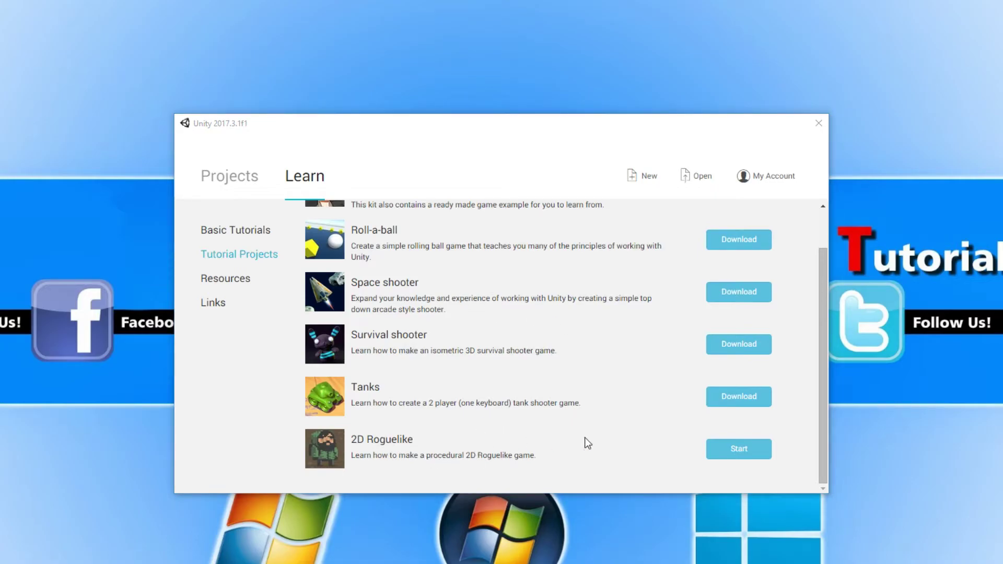
pyautogui.click(755, 448)
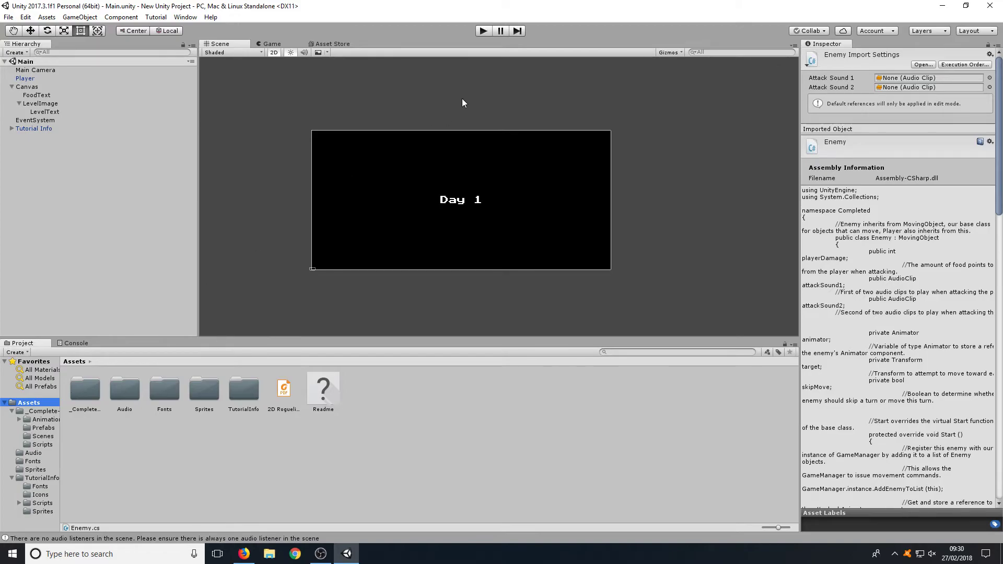
# Run the 2D Roguelike scene in play mode and move the character to the soda in the lower middle of the Day 1 board.
pyautogui.click(483, 32)
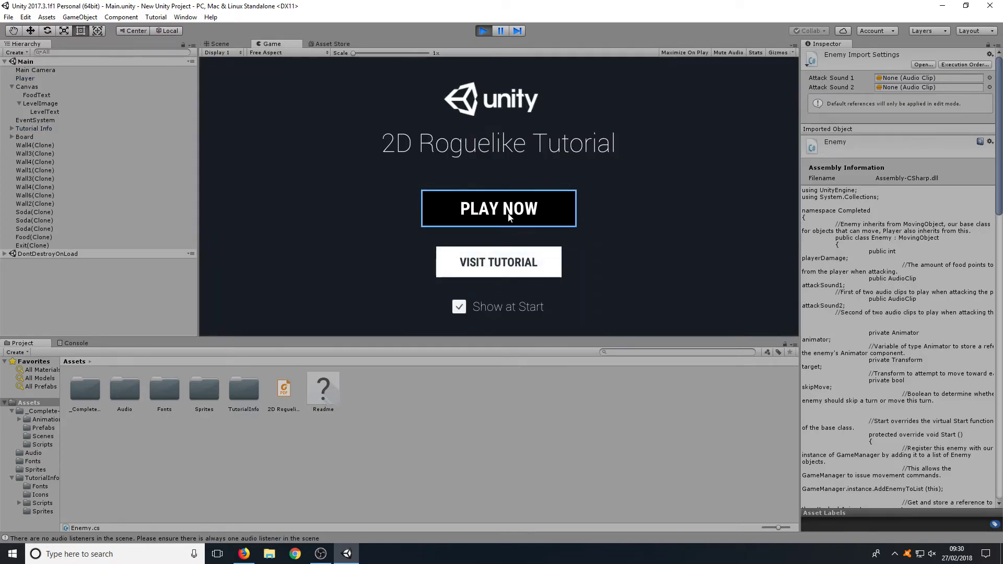
pyautogui.click(509, 218)
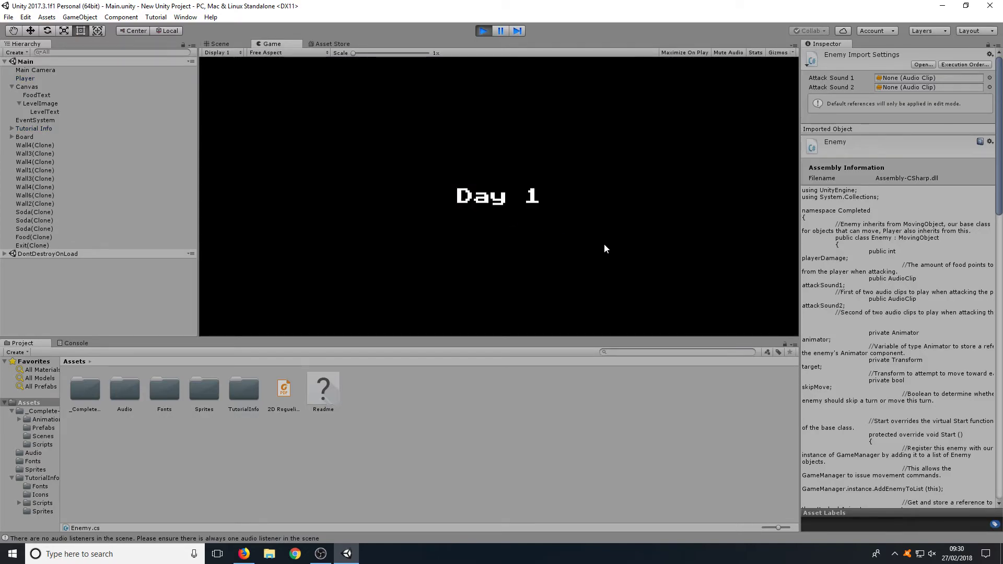
pyautogui.press('Up')
pyautogui.press('Up')
pyautogui.press('Up')
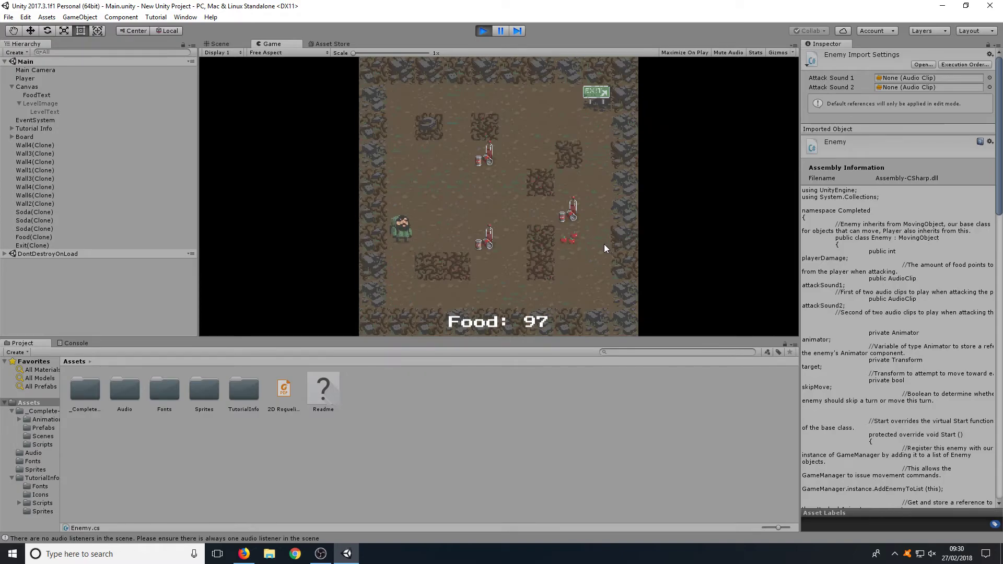
pyautogui.press('Up')
pyautogui.press('Right')
pyautogui.press('Right')
pyautogui.press('Right')
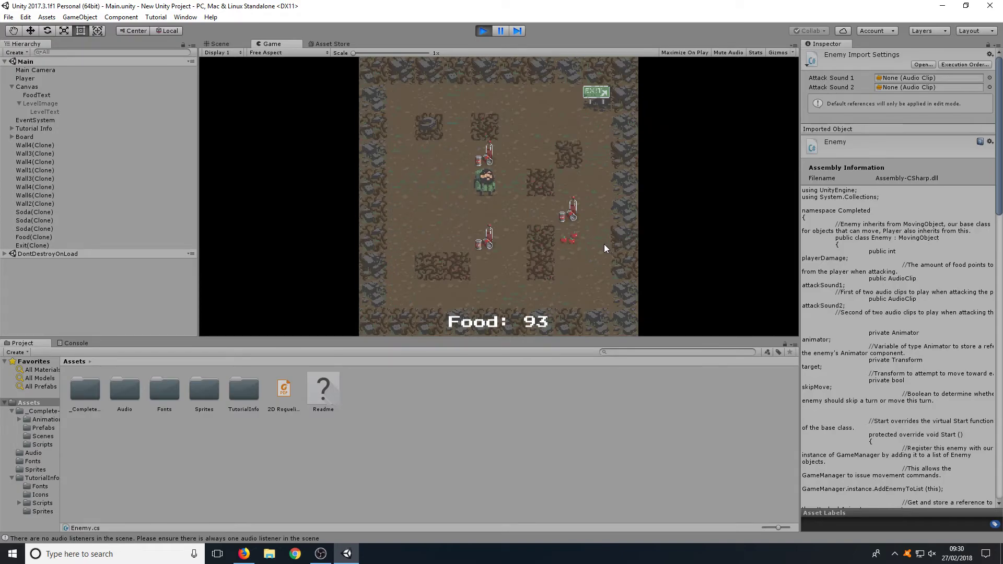
pyautogui.press('Down')
pyautogui.press('Down')
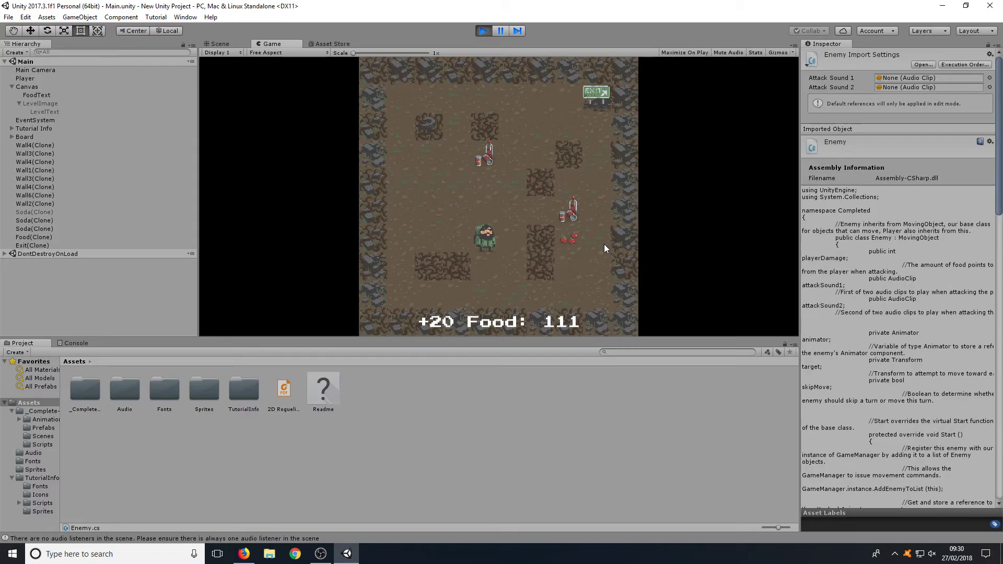
# Complete Day 1 by moving the character through the upper soda to the exit.
pyautogui.press('Up')
pyautogui.press('Up')
pyautogui.press('Up')
pyautogui.press('Right')
pyautogui.press('Right')
pyautogui.press('Up')
pyautogui.press('Up')
pyautogui.press('Up')
pyautogui.press('Right')
pyautogui.press('Right')
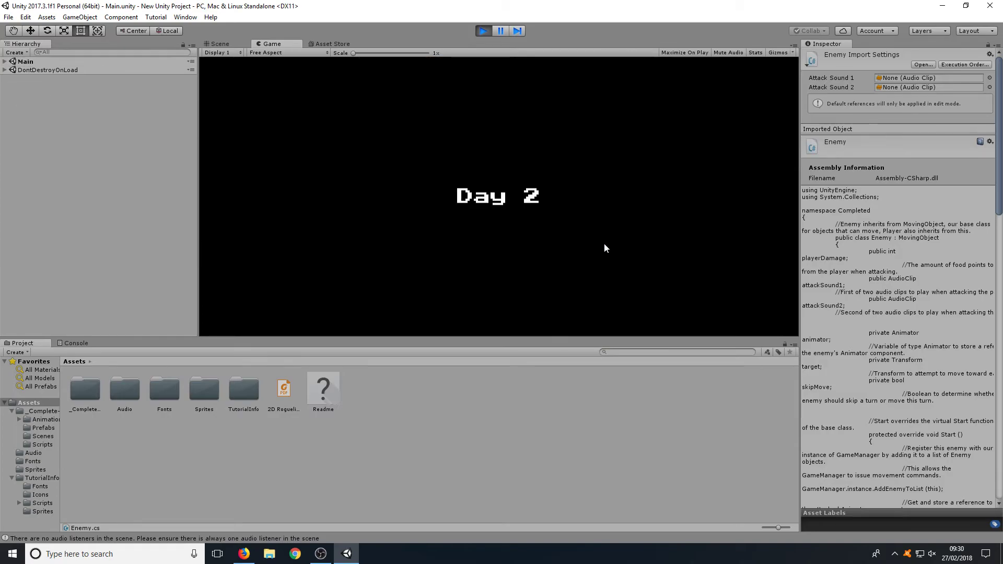
# Steer the character past the zombie to the exit of the Day 2 board.
pyautogui.press('Up')
pyautogui.press('Up')
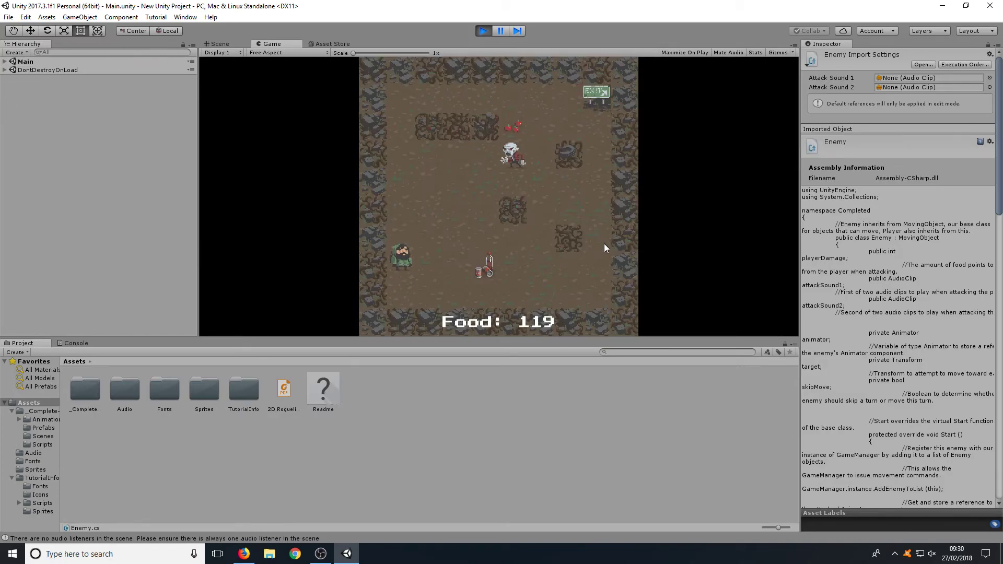
pyautogui.press('Right')
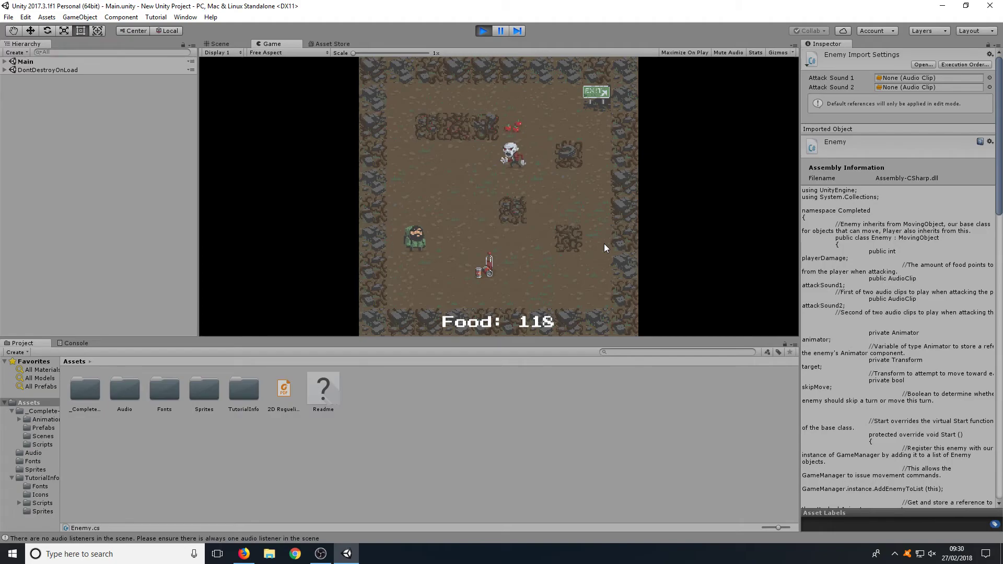
pyautogui.press('Right')
pyautogui.press('Right')
pyautogui.press('Right')
pyautogui.press('Right')
pyautogui.press('Up')
pyautogui.press('Up')
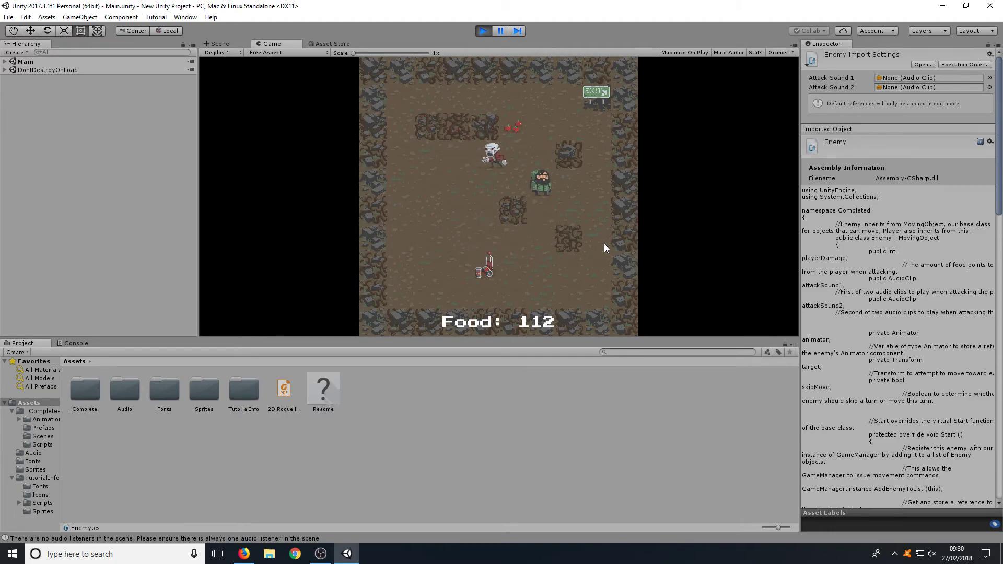
pyautogui.press('Right')
pyautogui.press('Right')
pyautogui.press('Up')
pyautogui.press('Up')
pyautogui.press('Up')
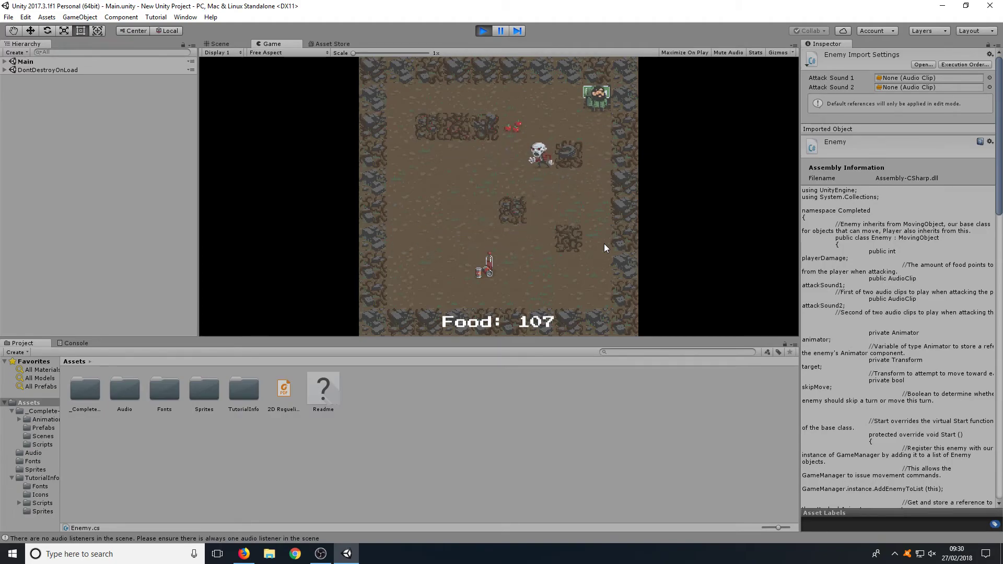